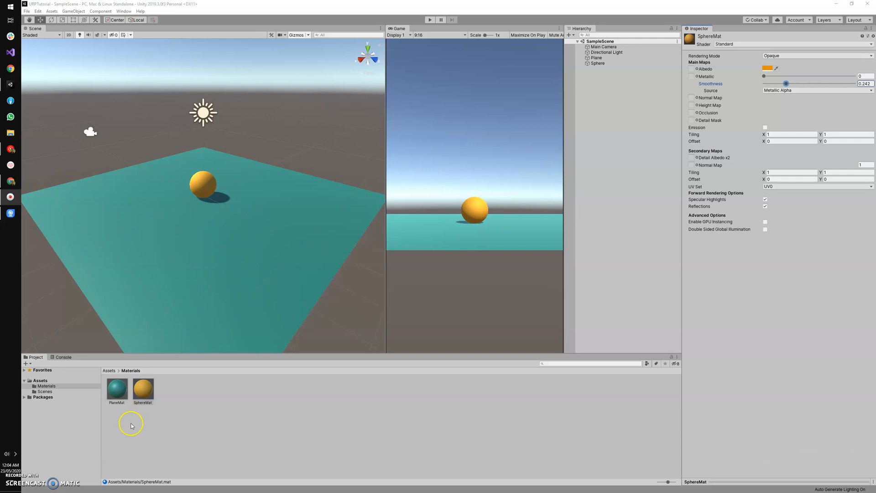
# - Examine the list of shaders available for the PlaneMat material
pyautogui.click(117, 394)
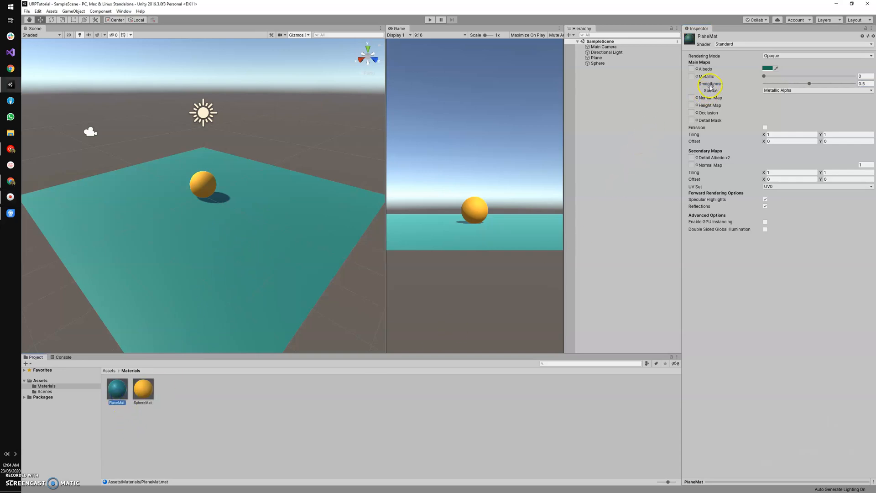
pyautogui.click(740, 45)
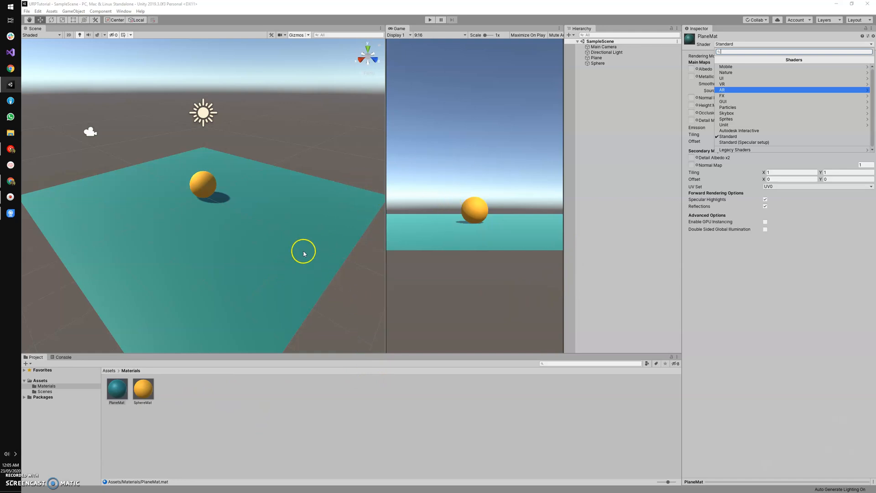
pyautogui.click(242, 384)
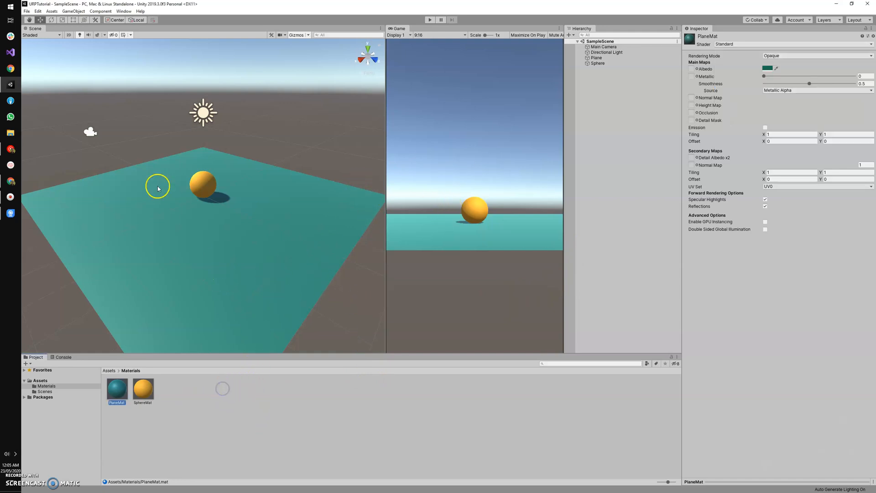
# - Find the Universal RP package by searching for "Univer" in the Package Manager and install version 7.1.8
pyautogui.click(124, 11)
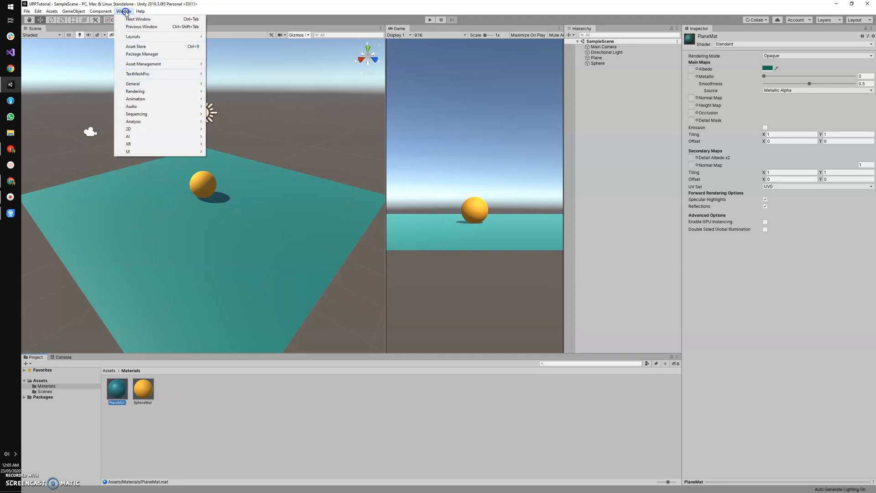
pyautogui.click(139, 55)
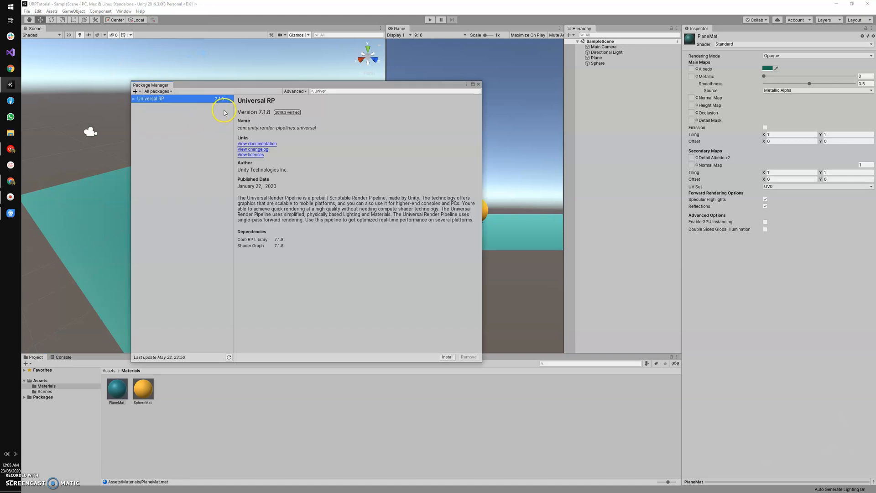
pyautogui.click(327, 90)
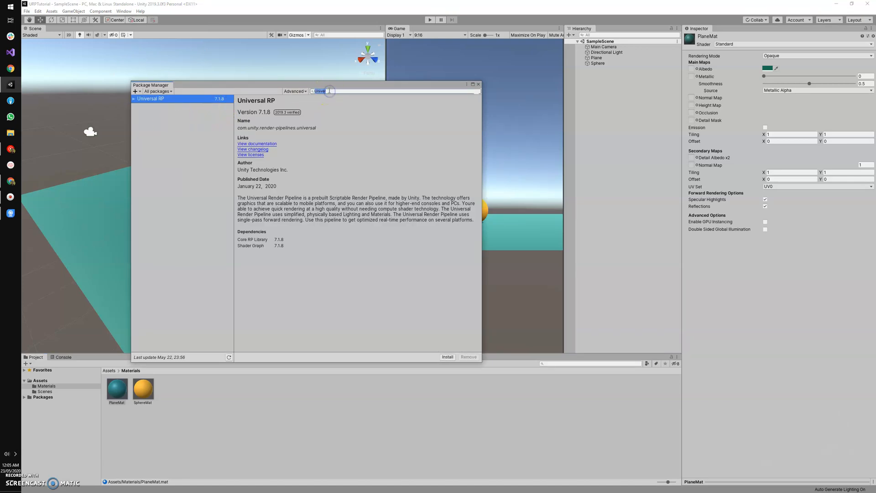
pyautogui.write('Uni')
pyautogui.click(145, 106)
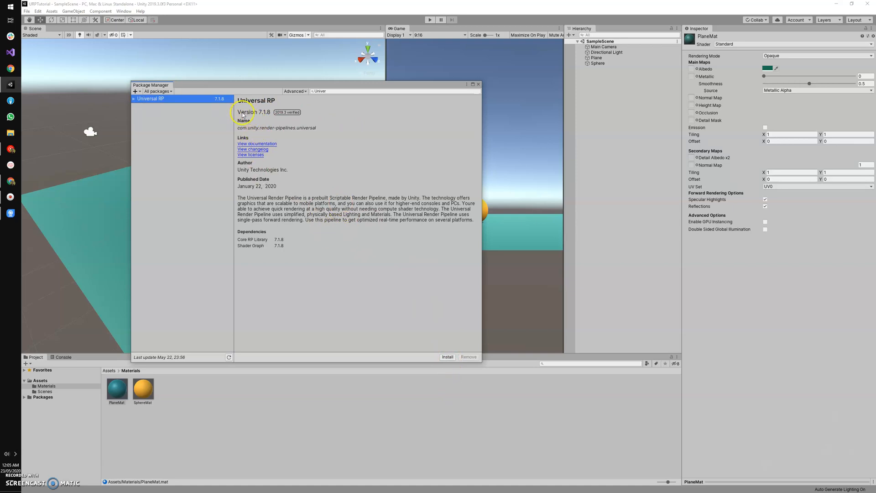
pyautogui.click(447, 357)
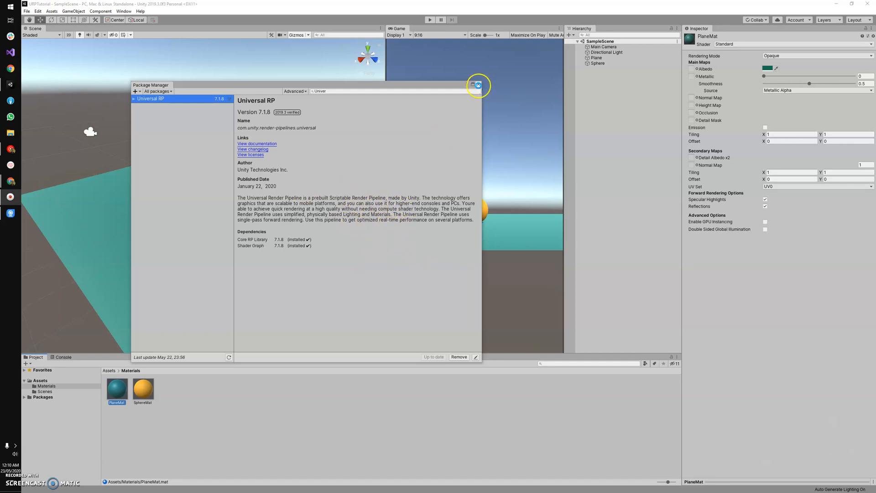
pyautogui.click(479, 84)
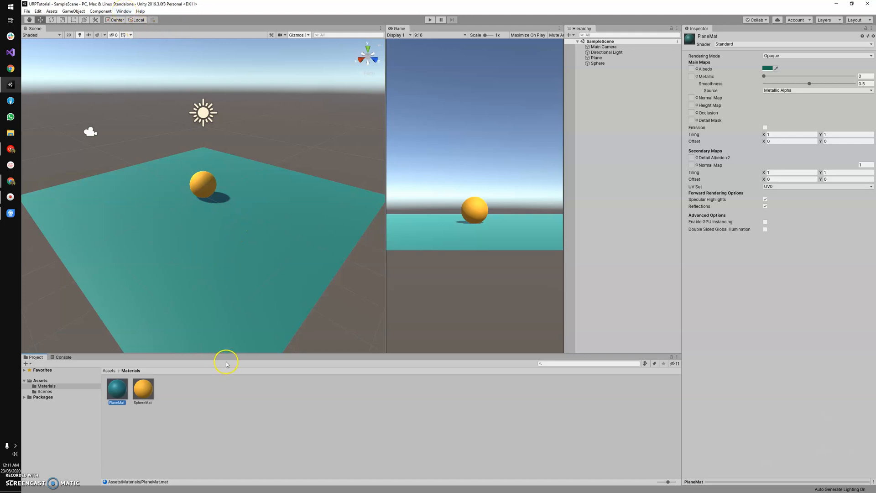
# - Create a Universal Render Pipeline asset with Forward Renderer in the Materials folder and name it URPAsset
pyautogui.rightClick(196, 409)
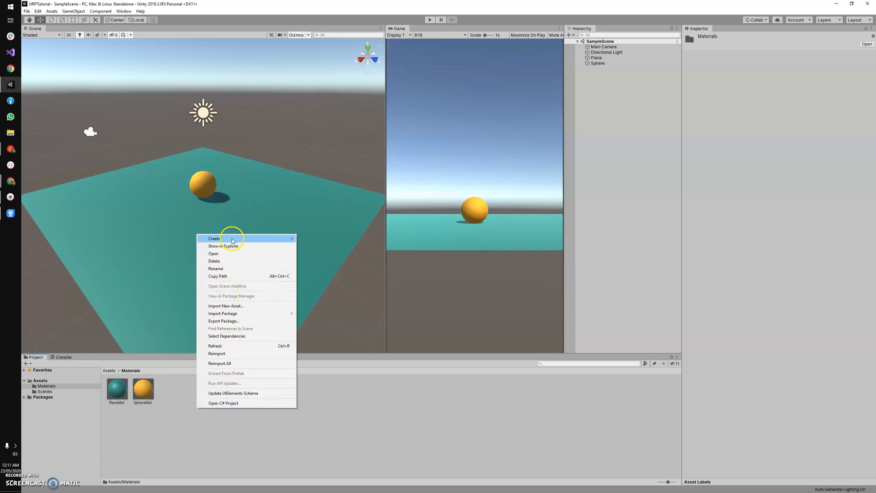
pyautogui.moveTo(233, 241)
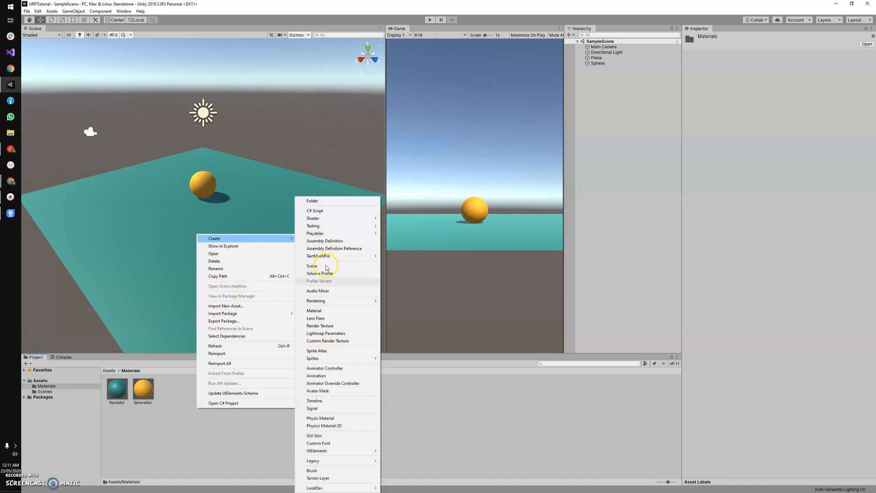
pyautogui.moveTo(327, 303)
pyautogui.moveTo(414, 304)
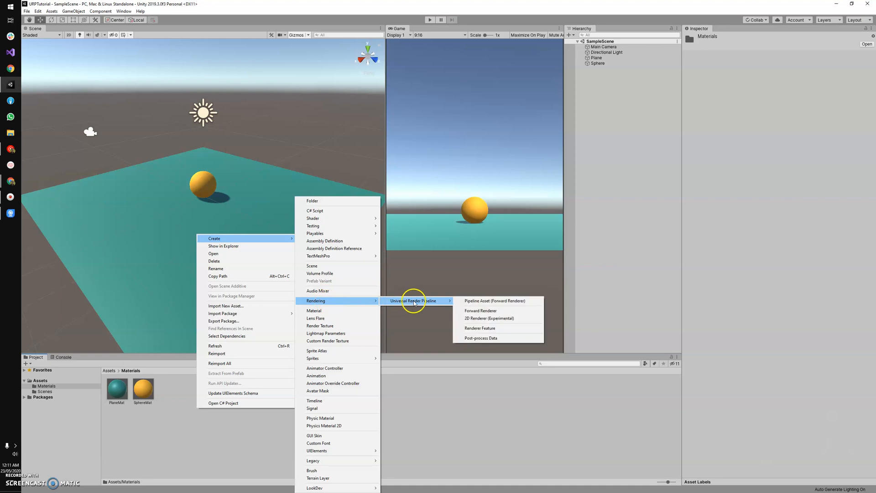
pyautogui.click(470, 301)
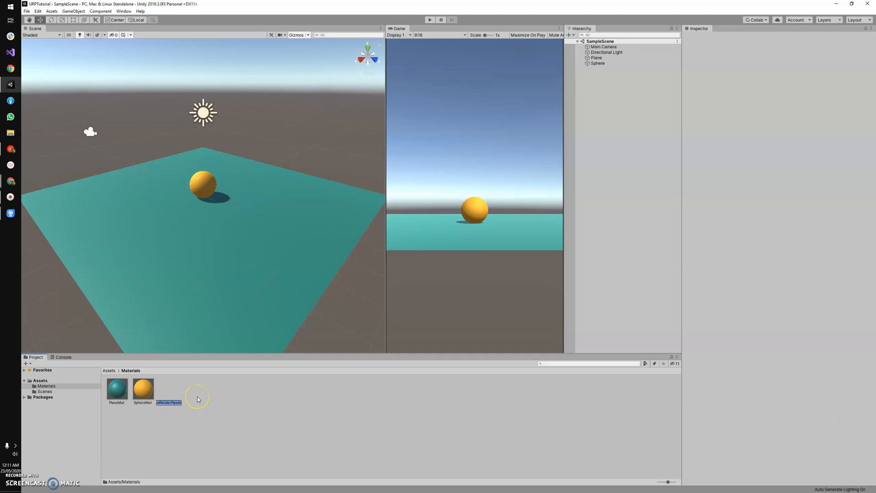
pyautogui.press('BackSpace')
pyautogui.press('Return')
# - Review the settings of URPAsset and of its accompanying renderer asset
pyautogui.click(170, 392)
pyautogui.click(196, 392)
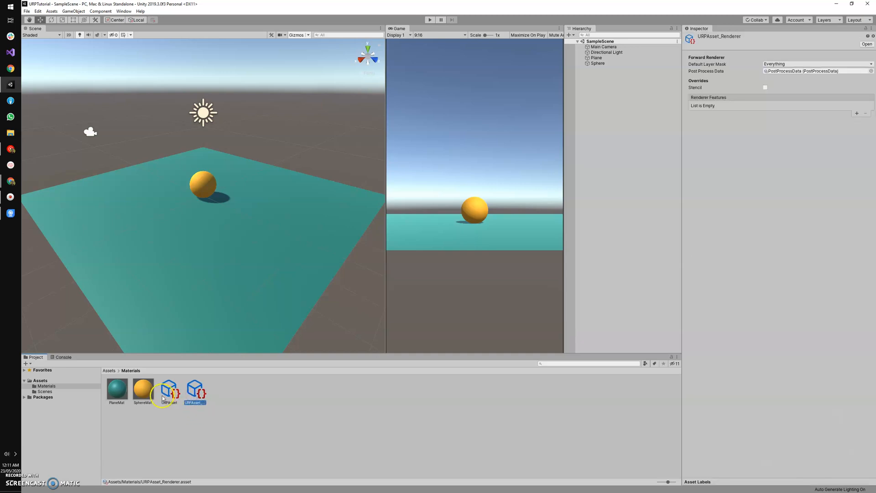
pyautogui.click(173, 398)
pyautogui.click(197, 397)
pyautogui.click(170, 392)
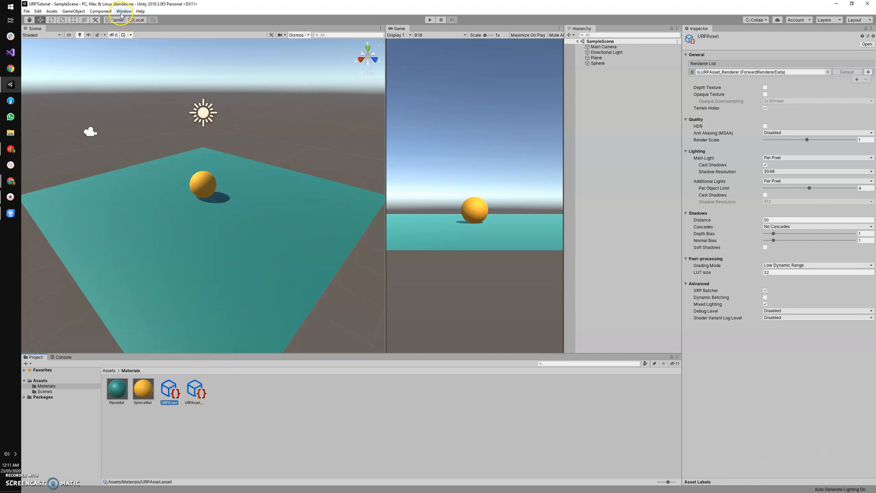
# - Assign URPAsset as the scriptable render pipeline in the project's Graphics settings
pyautogui.click(38, 12)
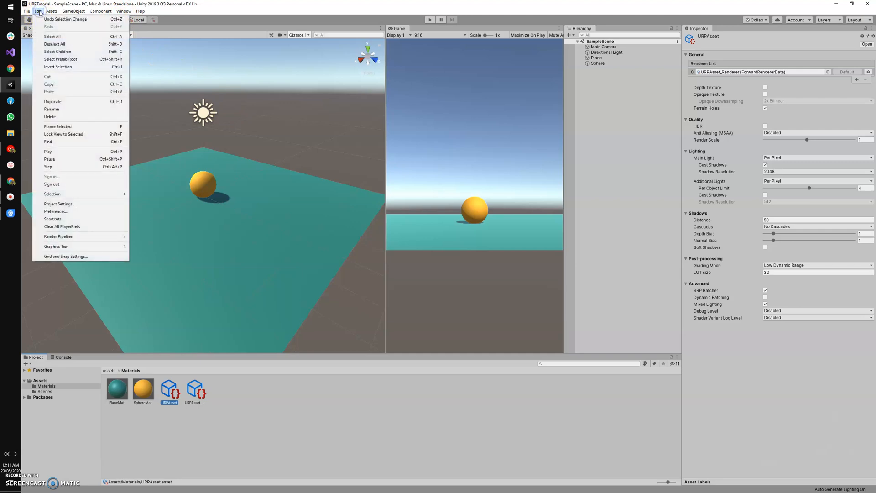
pyautogui.click(71, 208)
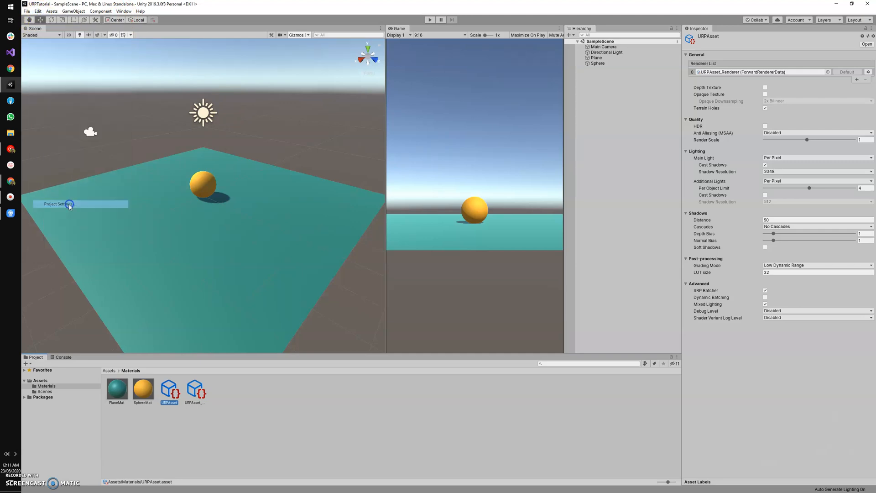
pyautogui.click(550, 76)
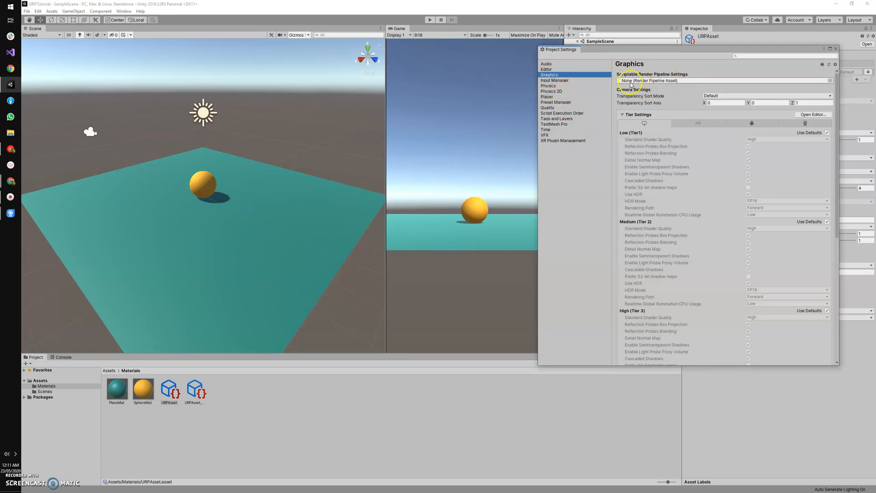
pyautogui.click(830, 81)
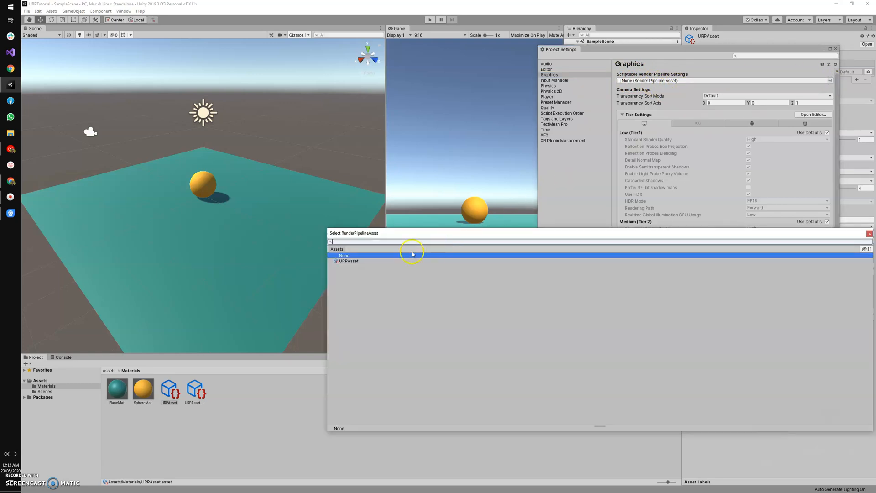
pyautogui.click(354, 263)
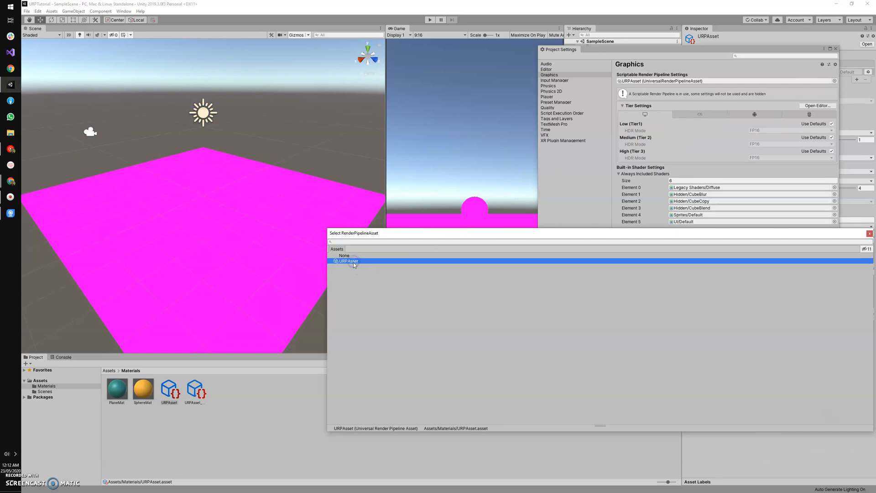
pyautogui.doubleClick(356, 262)
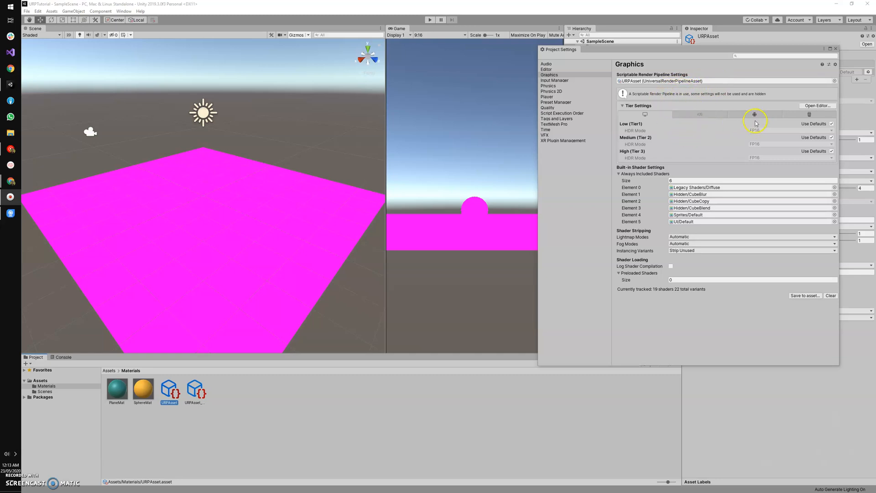
pyautogui.click(835, 49)
pyautogui.click(835, 49)
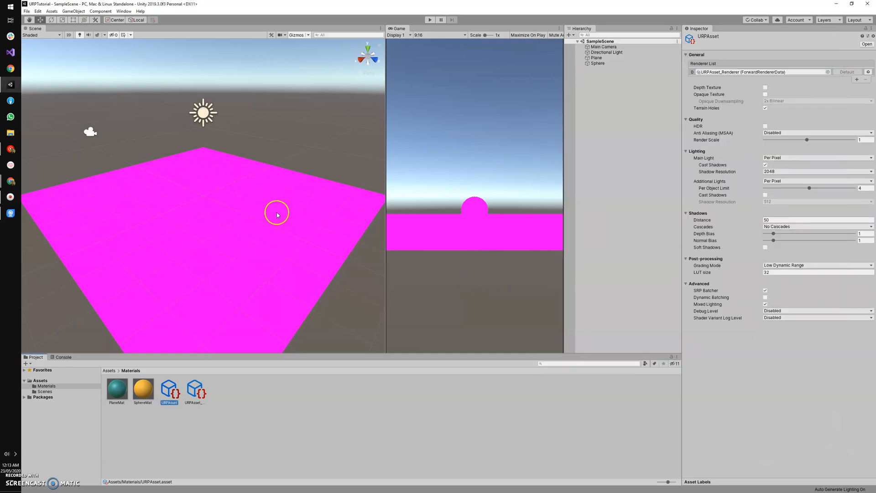
# - Try assigning the Universal Render Pipeline/Lit shader to the PlaneMat material, and undo the assignment
pyautogui.scroll(-1, 240, 203)
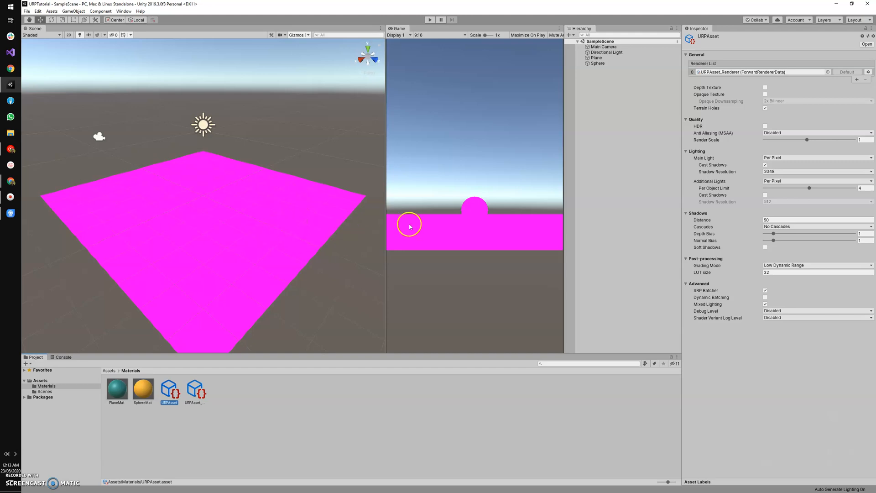
pyautogui.click(211, 246)
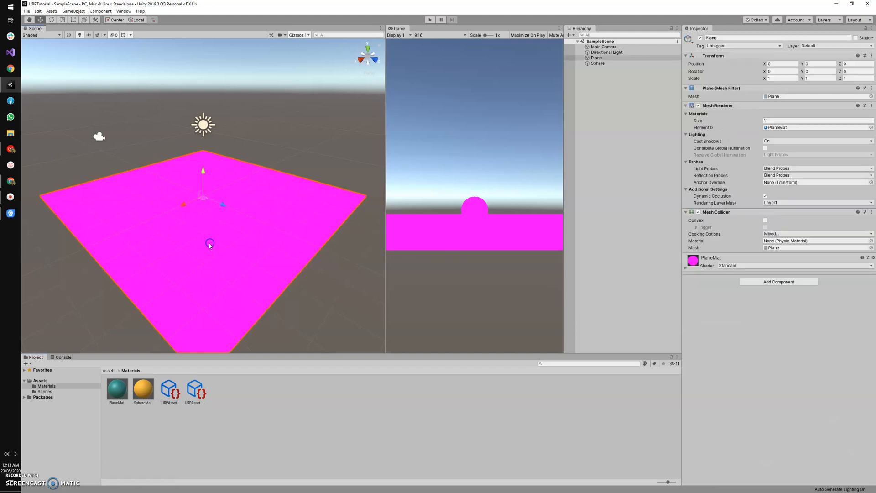
pyautogui.click(117, 390)
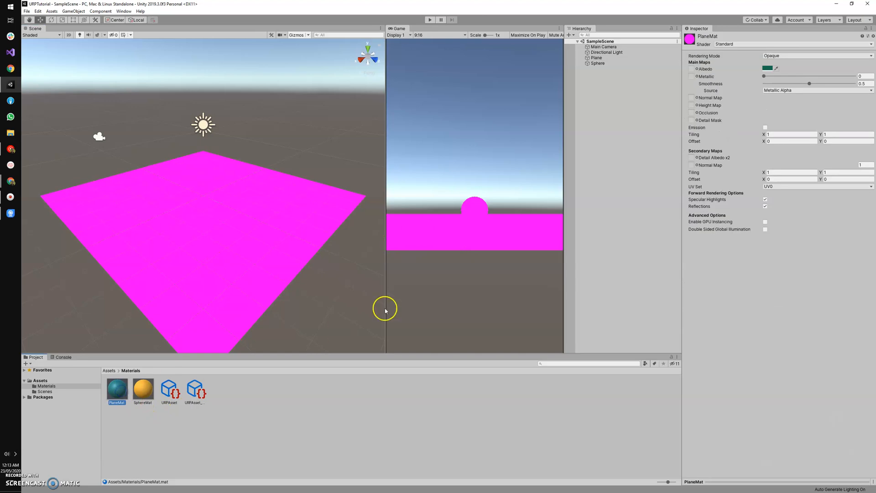
pyautogui.click(725, 45)
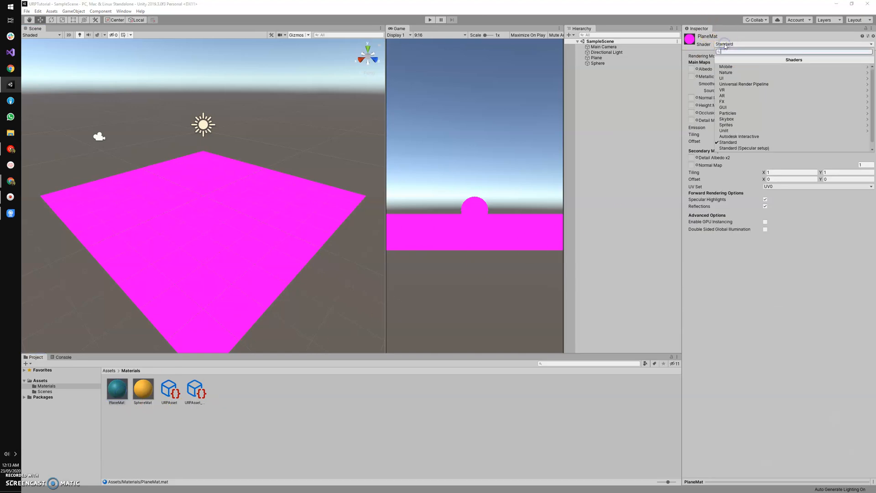
pyautogui.click(732, 84)
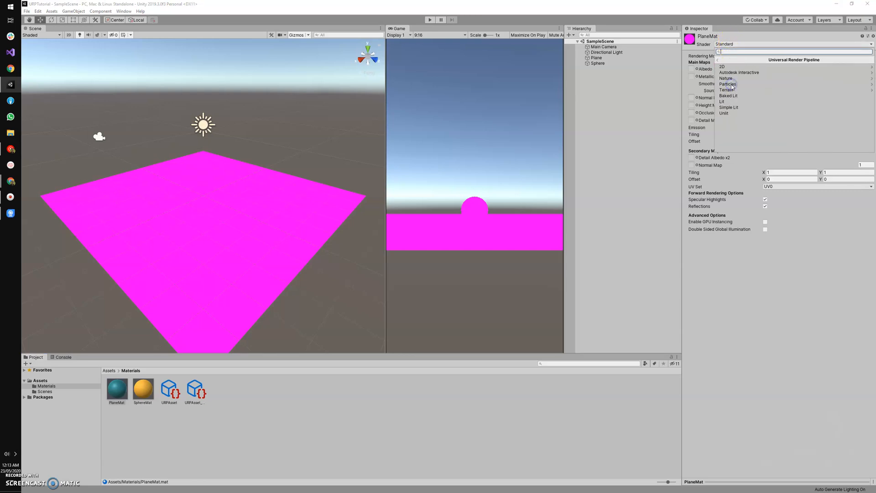
pyautogui.click(719, 59)
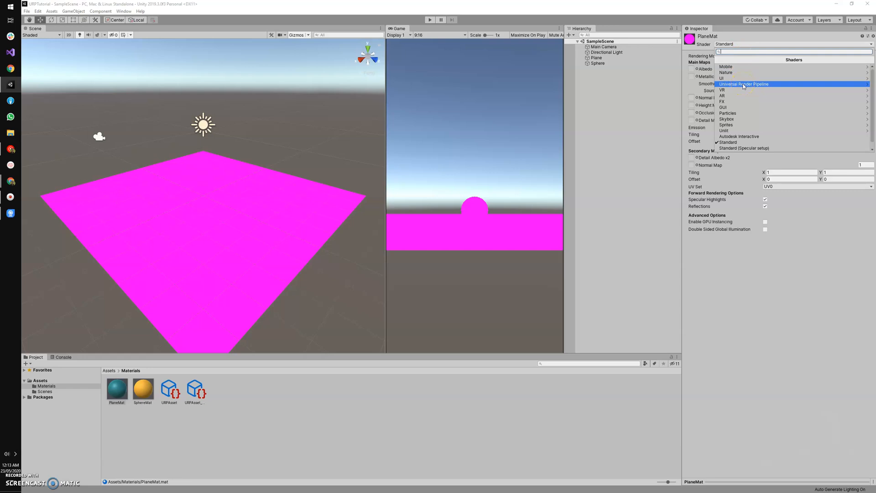
pyautogui.click(744, 84)
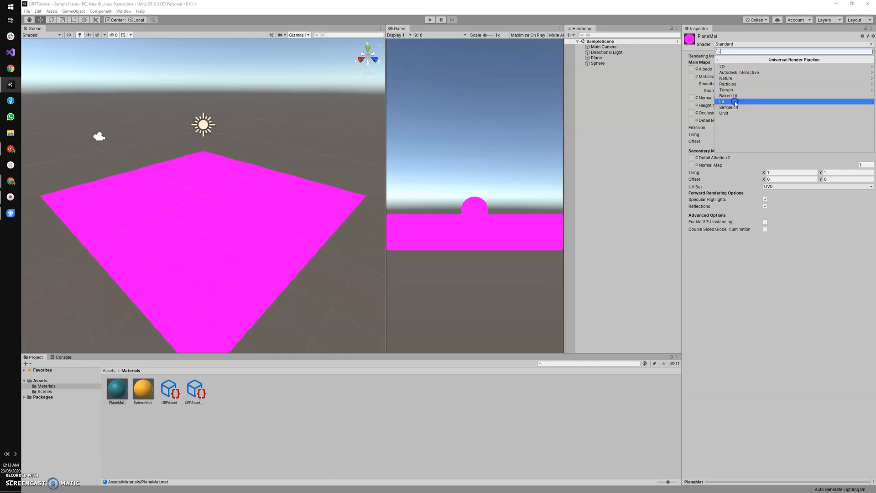
pyautogui.click(735, 101)
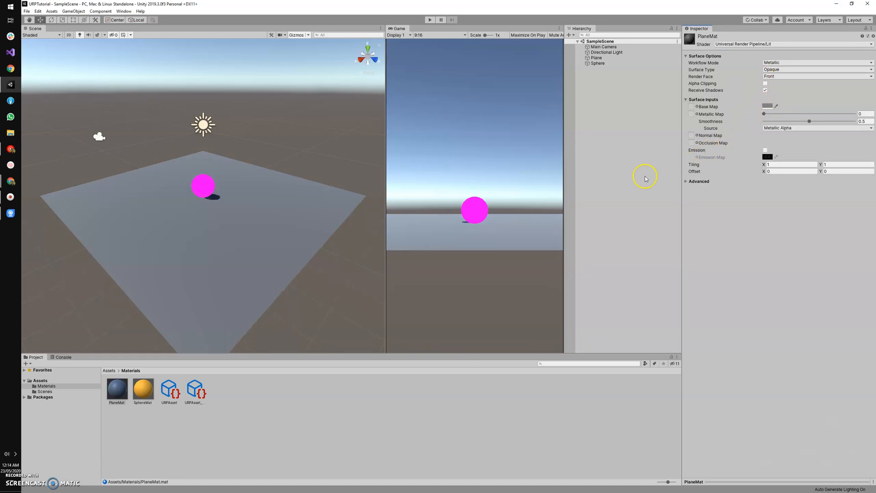
pyautogui.hotkey('ctrl', 'z')
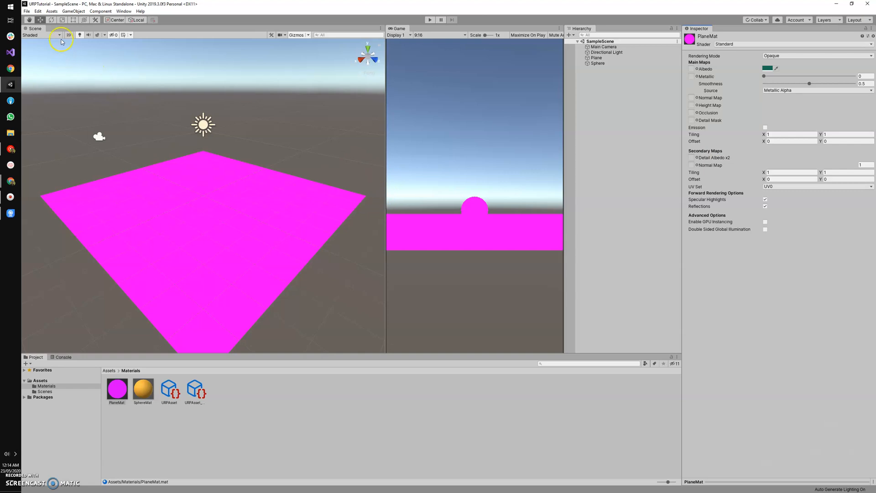
# - Upgrade all project materials to UniversalRP materials, accepting that the existing materials are overwritten
pyautogui.click(38, 12)
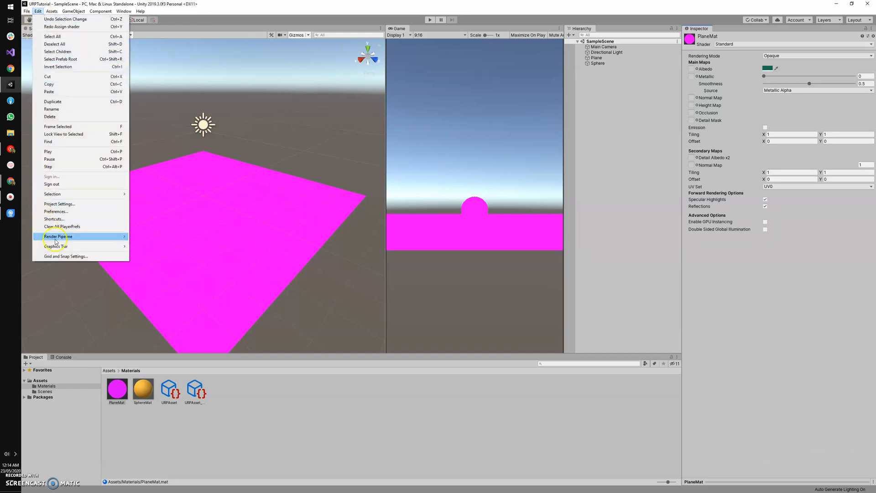
pyautogui.moveTo(58, 238)
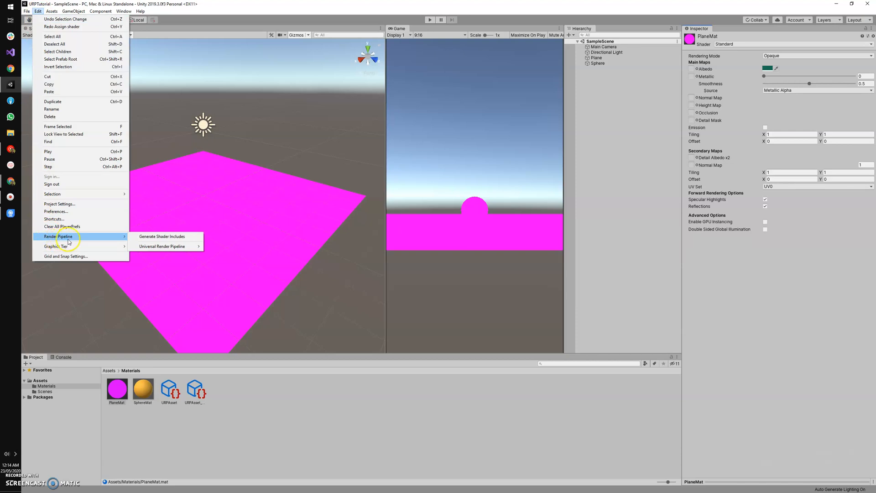
pyautogui.click(120, 237)
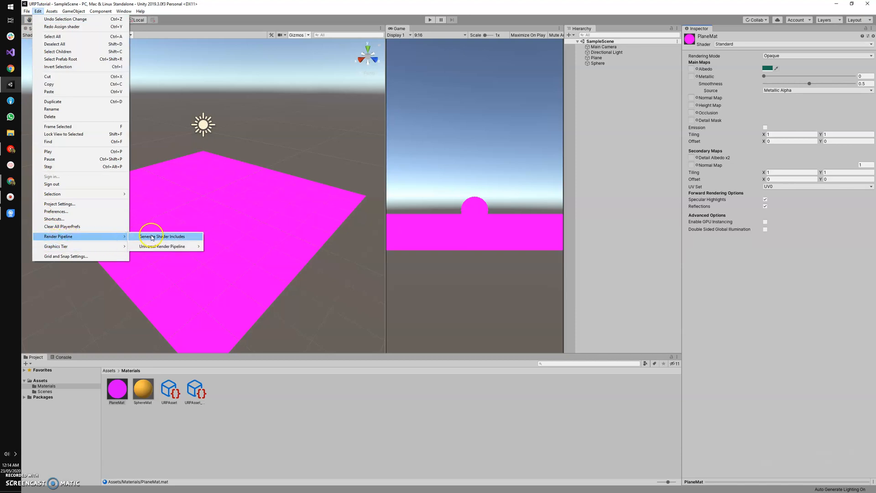
pyautogui.moveTo(152, 248)
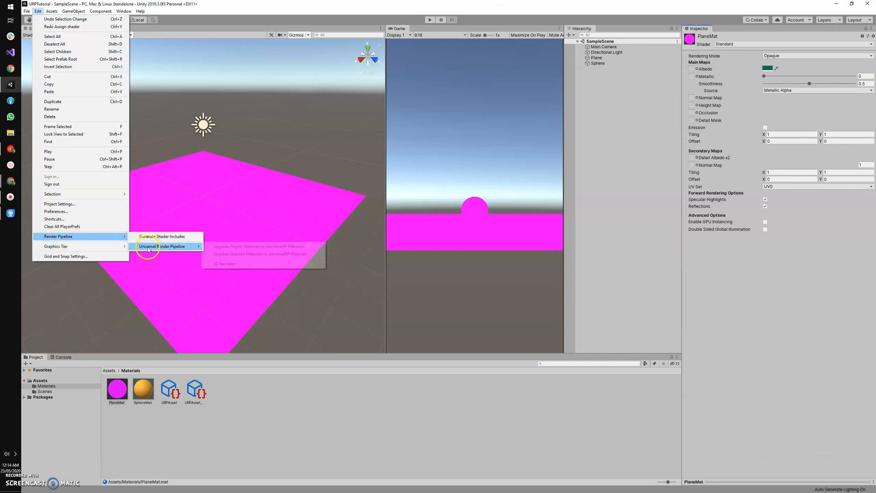
pyautogui.click(224, 249)
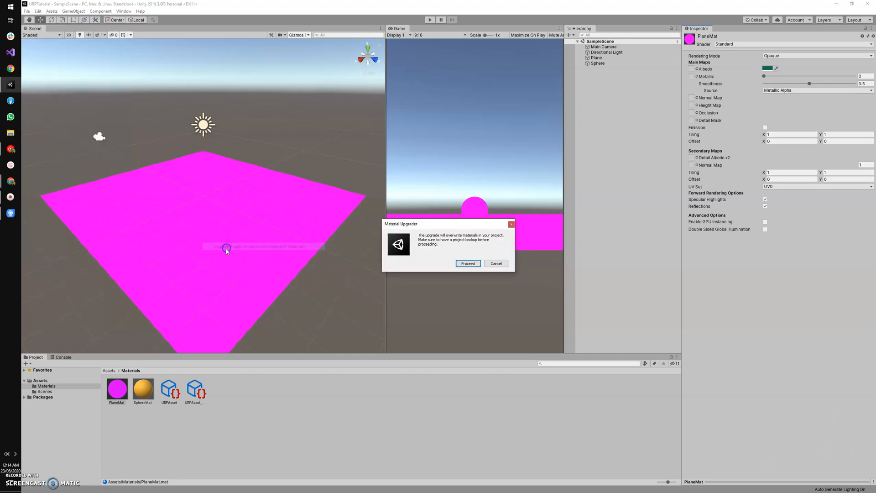
pyautogui.click(468, 264)
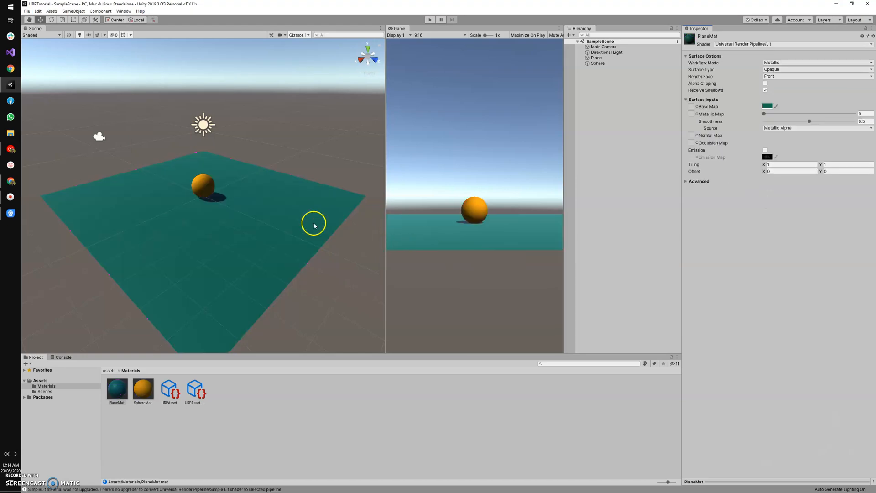